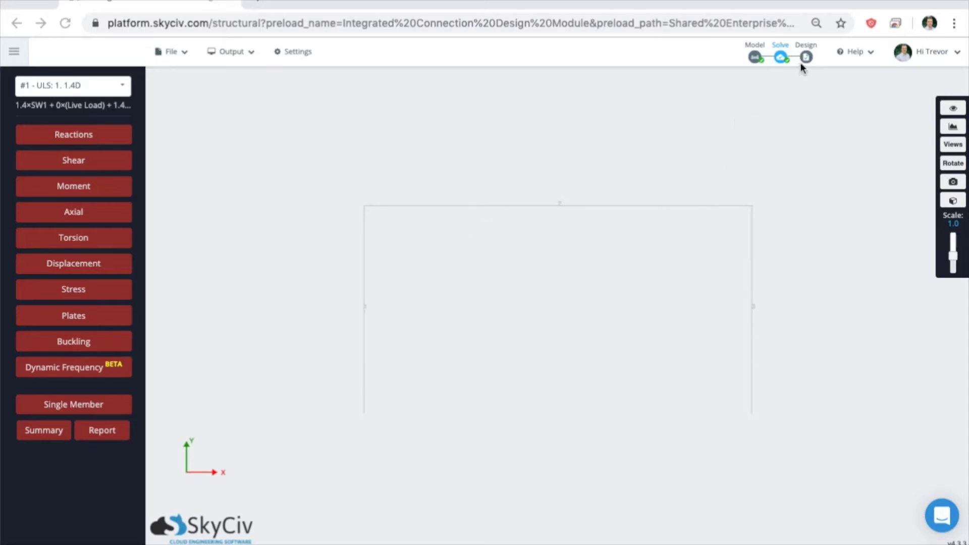
Start the Member Design module and choose AISC 360-16 LRFD as the design code.
left_click(807, 81)
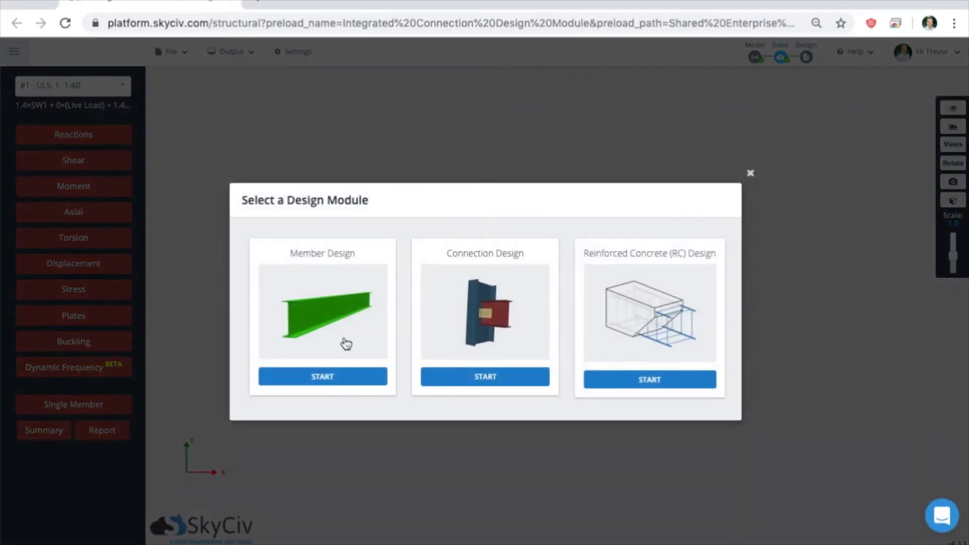
left_click(306, 317)
left_click(414, 282)
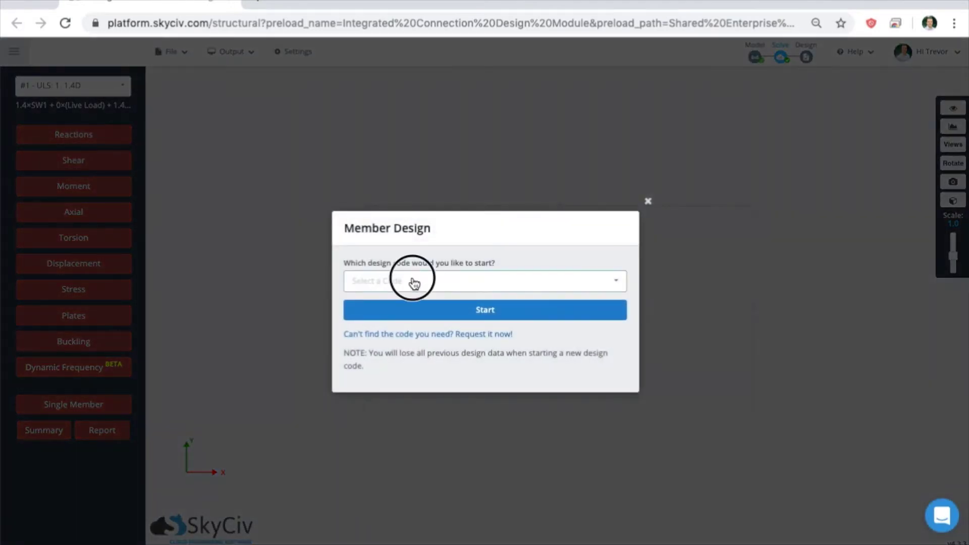
scroll(613, 329, "up", 1)
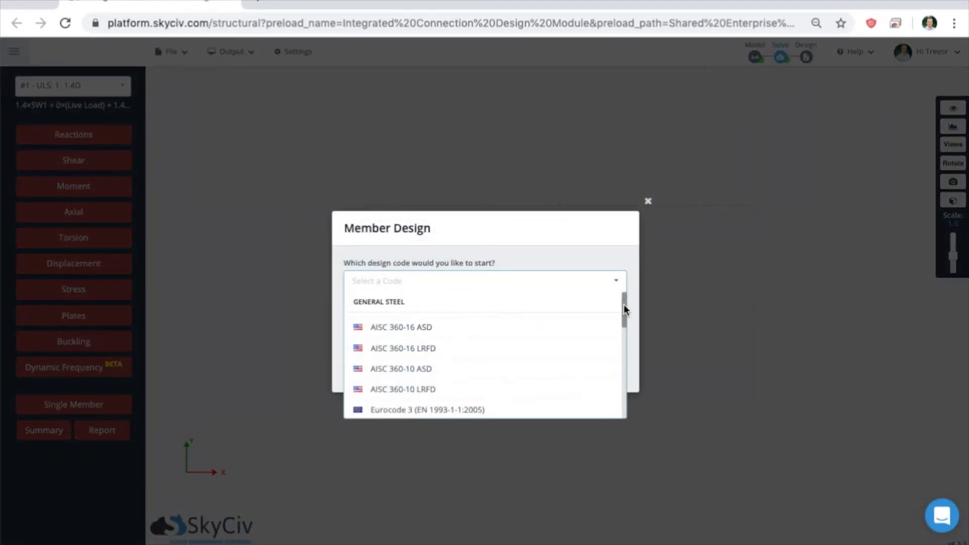
left_click_drag(625, 306, 624, 303)
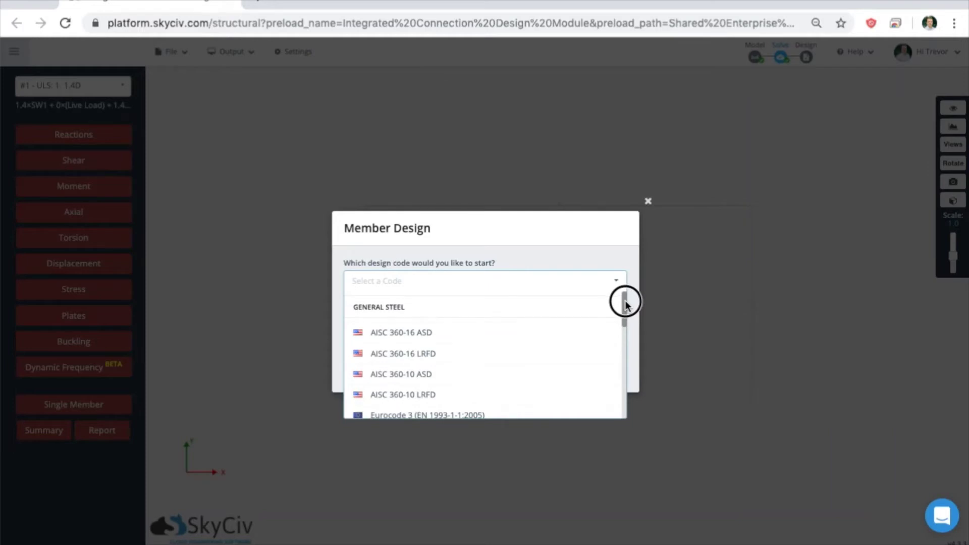
mouse_move(626, 304)
left_mouse_down()
mouse_move(628, 381)
mouse_move(619, 303)
left_mouse_up()
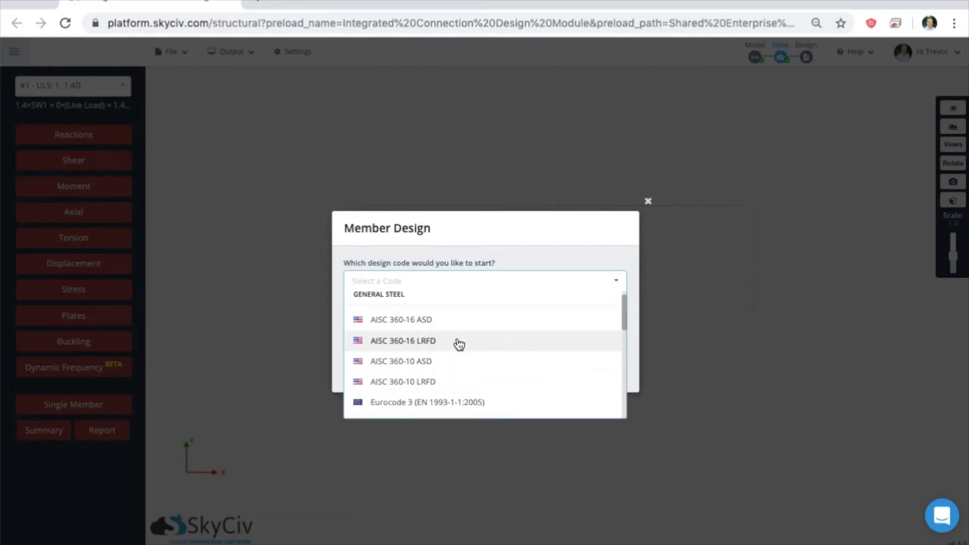
left_click(440, 346)
Start the design, confirm Φt, Φc, Φb and Φv all equal 0.9, then list the design members.
left_click(444, 318)
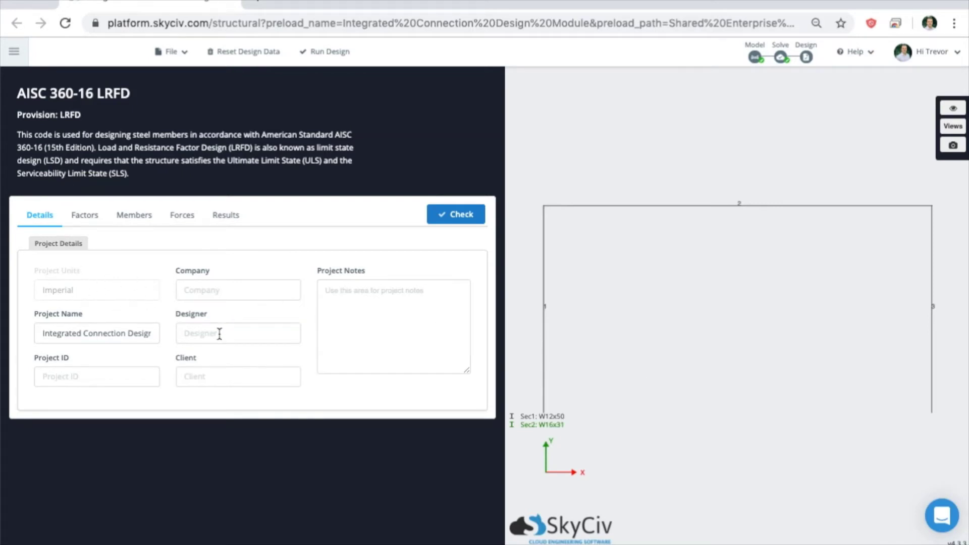
left_click(91, 224)
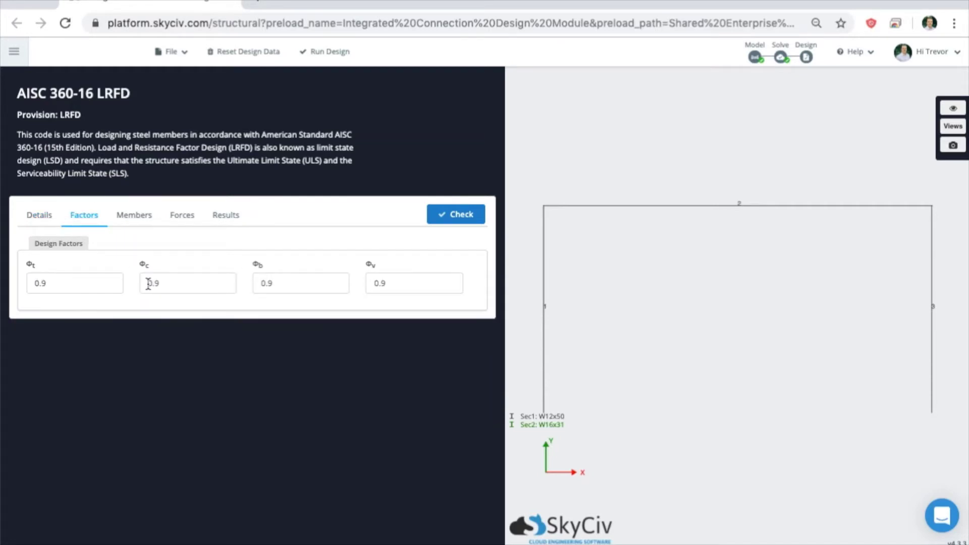
left_click(57, 282)
left_click(193, 285)
left_click(347, 283)
left_click(404, 286)
left_click(99, 283)
left_click(160, 282)
left_click(120, 227)
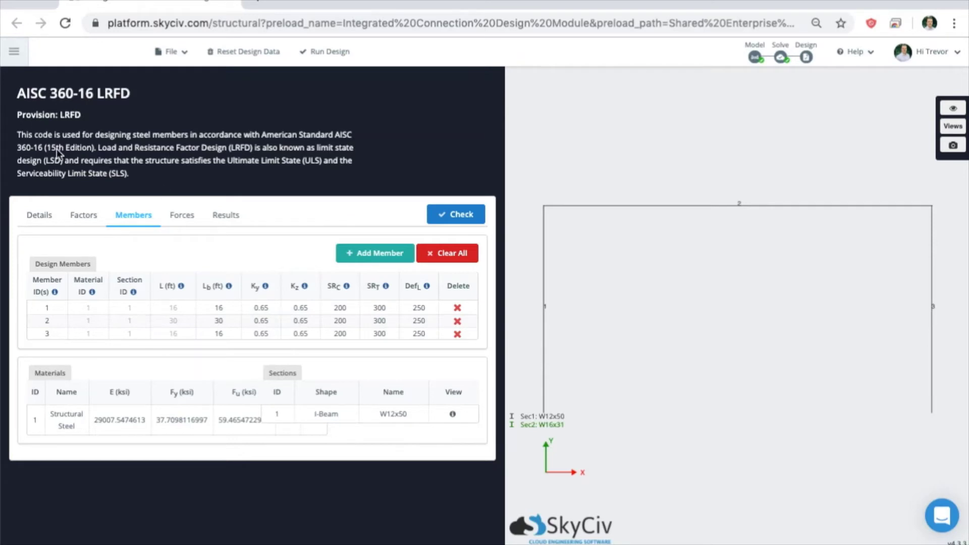
Give all members ASTM A992 steel (material 8) and member 2 the W16x31 section (ID 2).
left_click_drag(676, 323, 682, 269)
left_click_drag(615, 379, 607, 398)
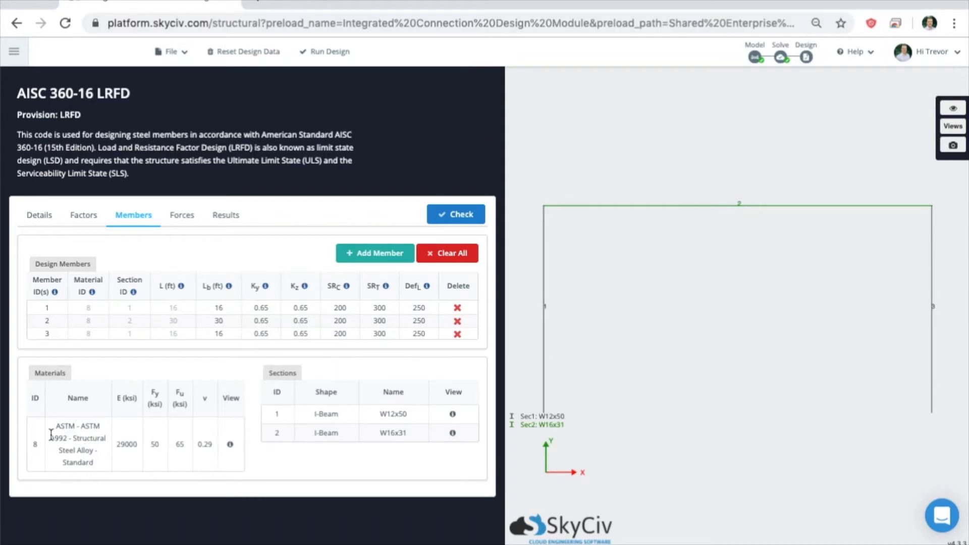
left_click(77, 436)
Preview the maximum design forces for load combinations #2 and #1.
left_click(181, 216)
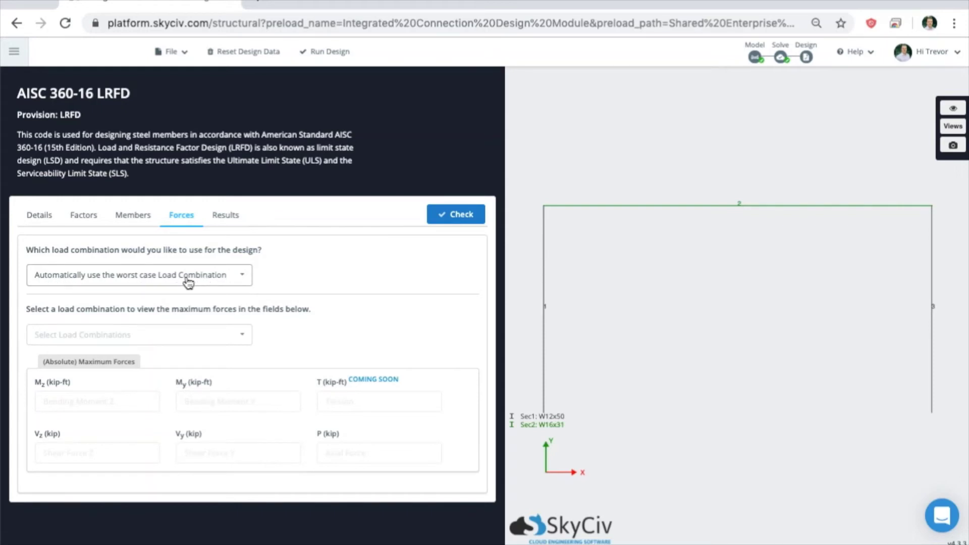
left_click(112, 336)
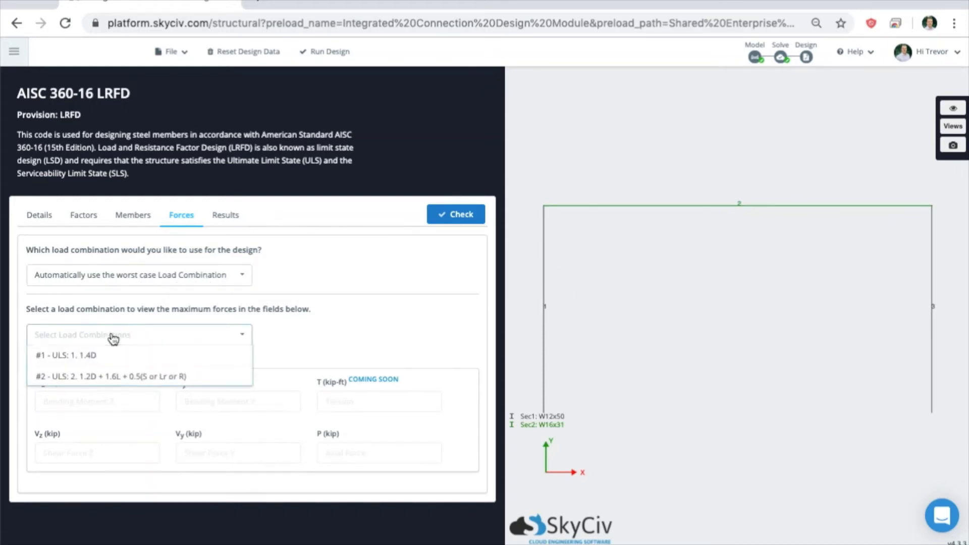
left_click(101, 376)
left_click(104, 342)
left_click(95, 356)
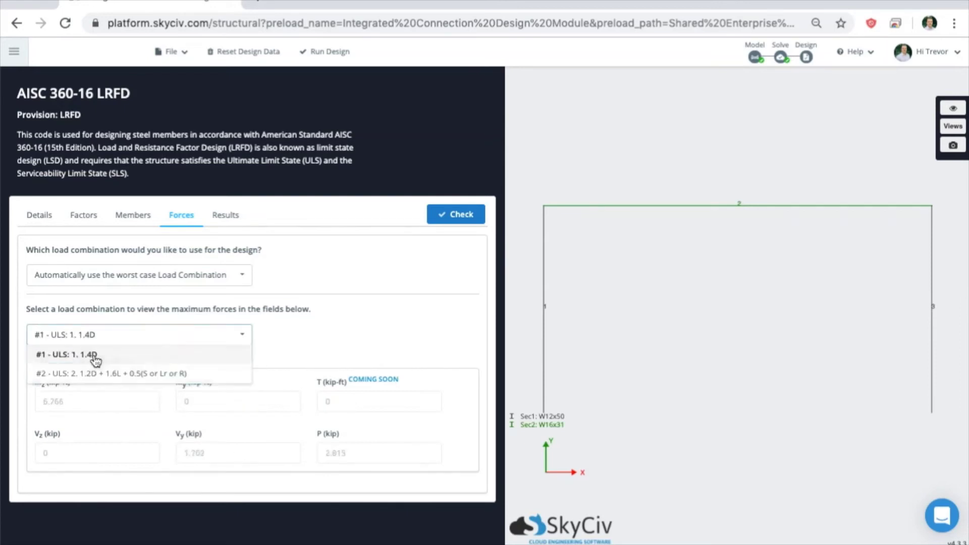
left_click_drag(42, 361, 104, 362)
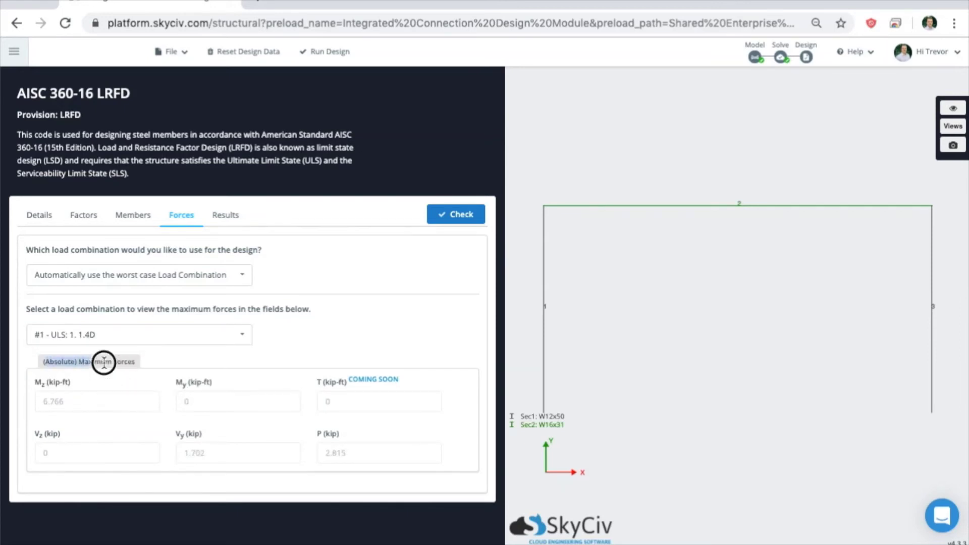
left_click(129, 363)
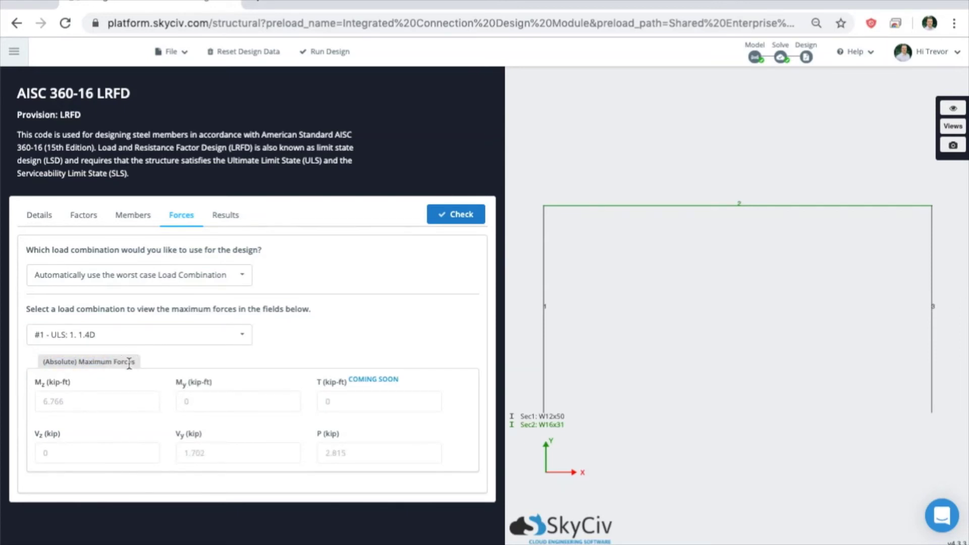
Keep the worst-case load combination for design and show the still-empty Results tab.
left_click(181, 274)
left_click(160, 298)
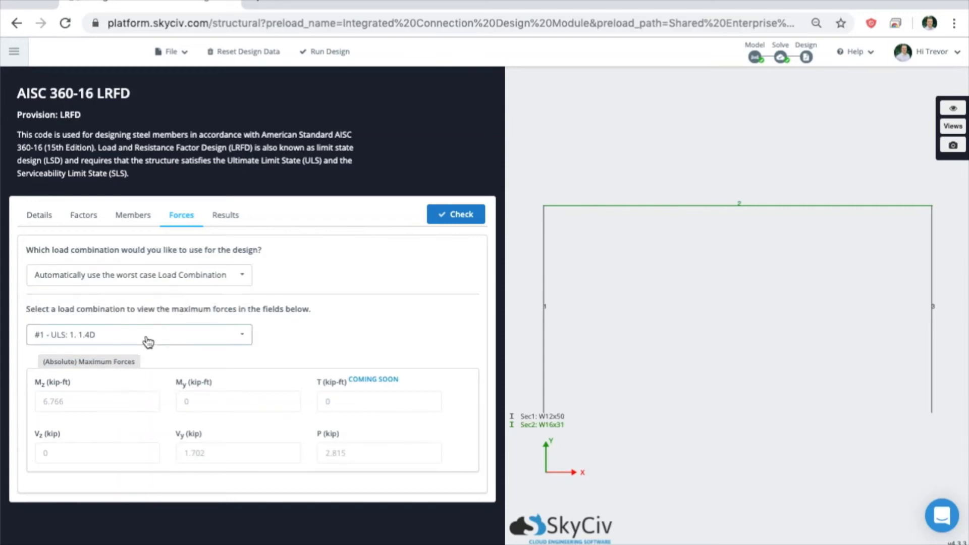
left_click(148, 342)
left_click(116, 377)
left_click(228, 217)
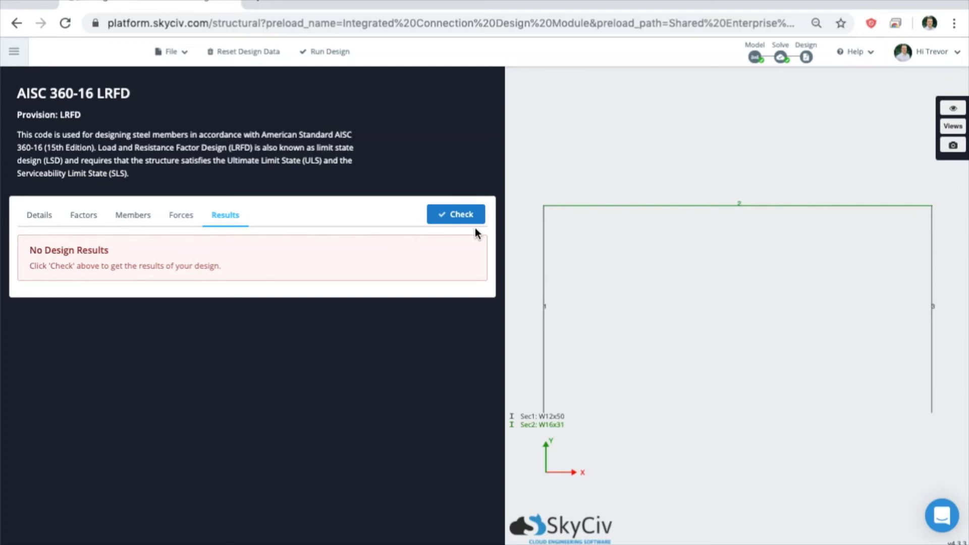
Run the design check: members 1 and 3 pass at 0.318, member 2 fails at 1.004.
left_click(456, 212)
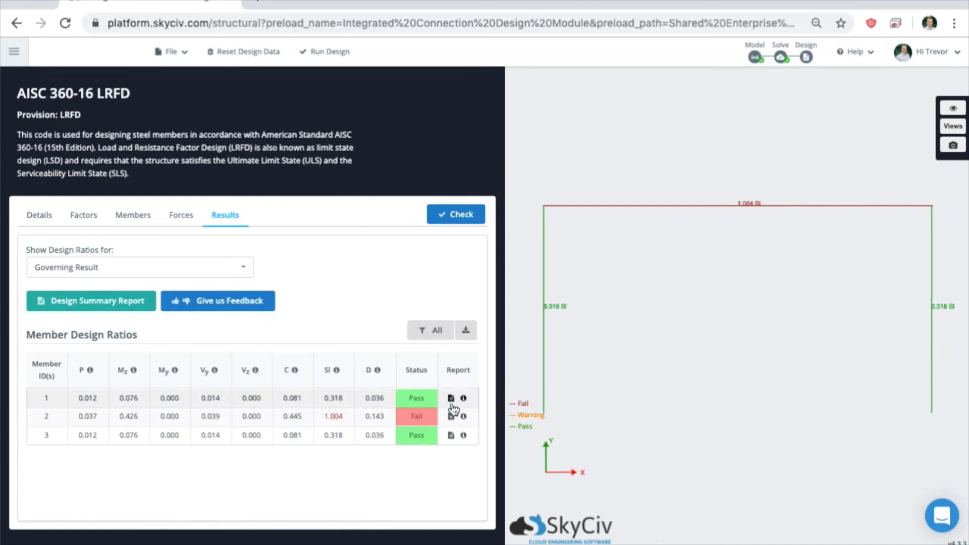
left_click(450, 398)
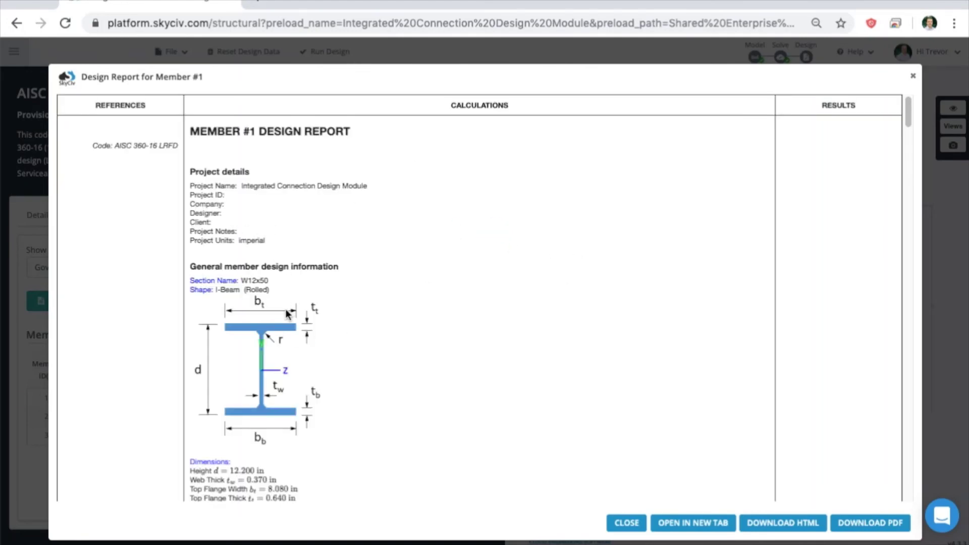
scroll(288, 303, "down", 1)
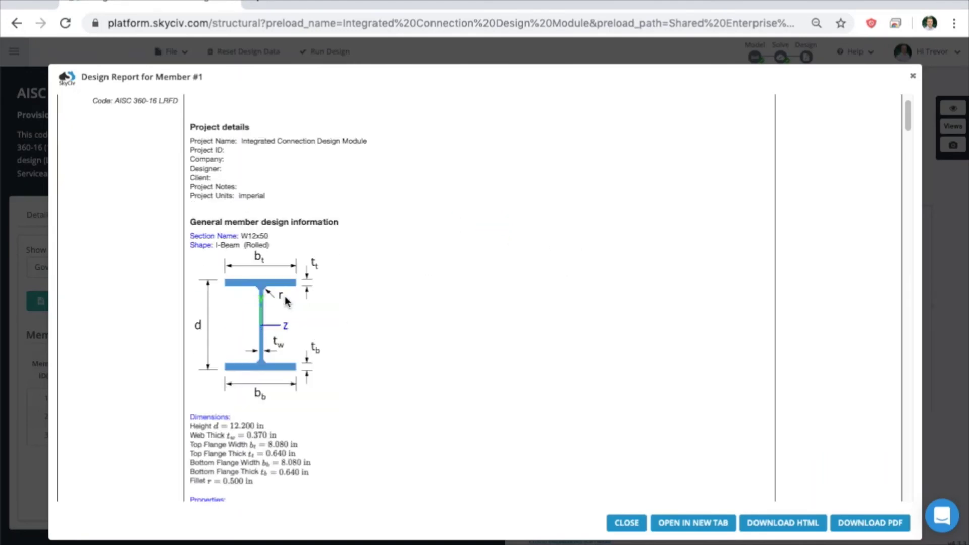
left_click_drag(909, 119, 909, 132)
left_click_drag(910, 148, 898, 293)
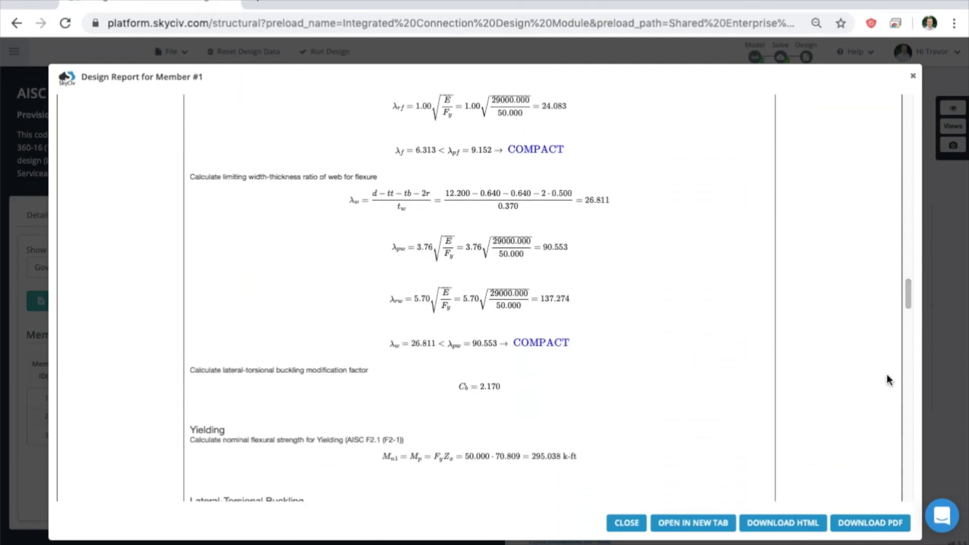
Close member 1's report and scroll through the Design Summary Report's input and ratio tables.
left_click(913, 77)
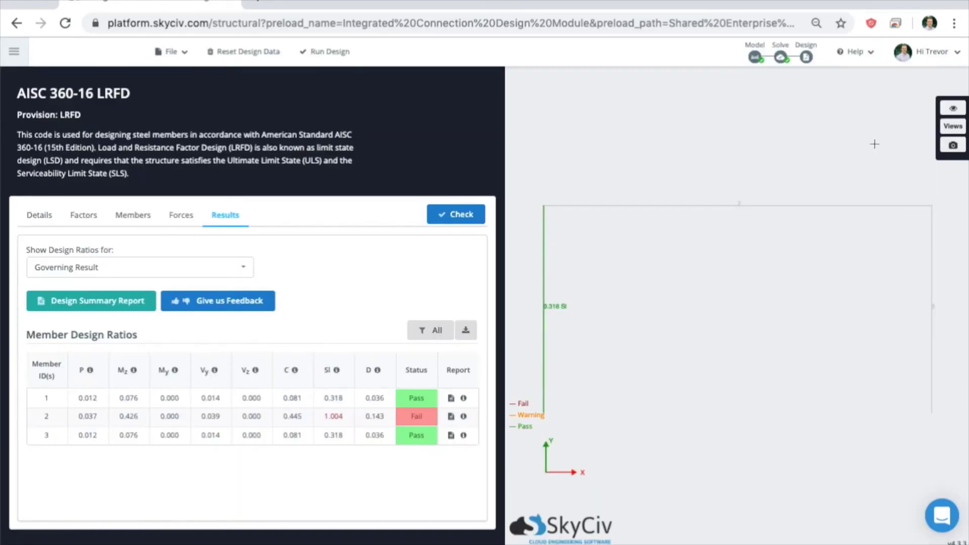
left_click(92, 306)
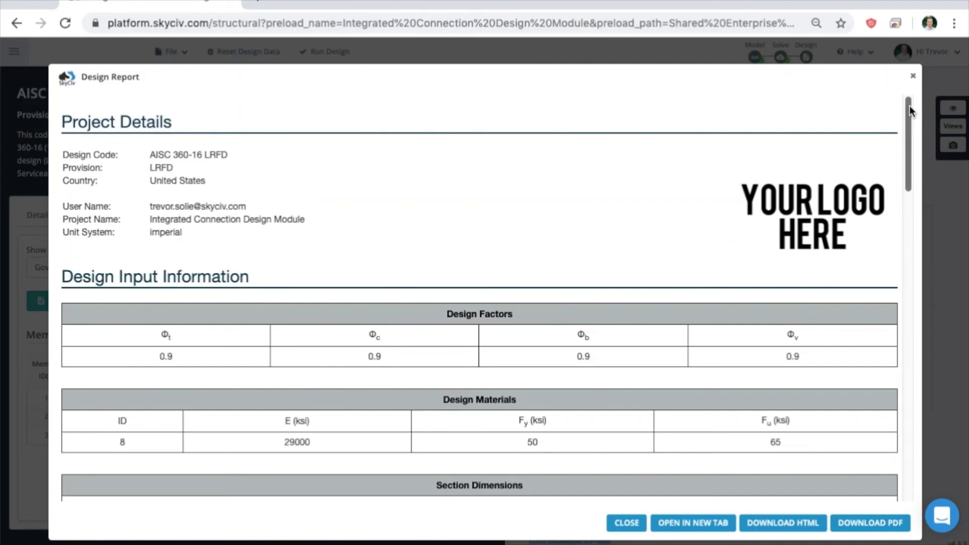
left_click_drag(910, 110, 914, 75)
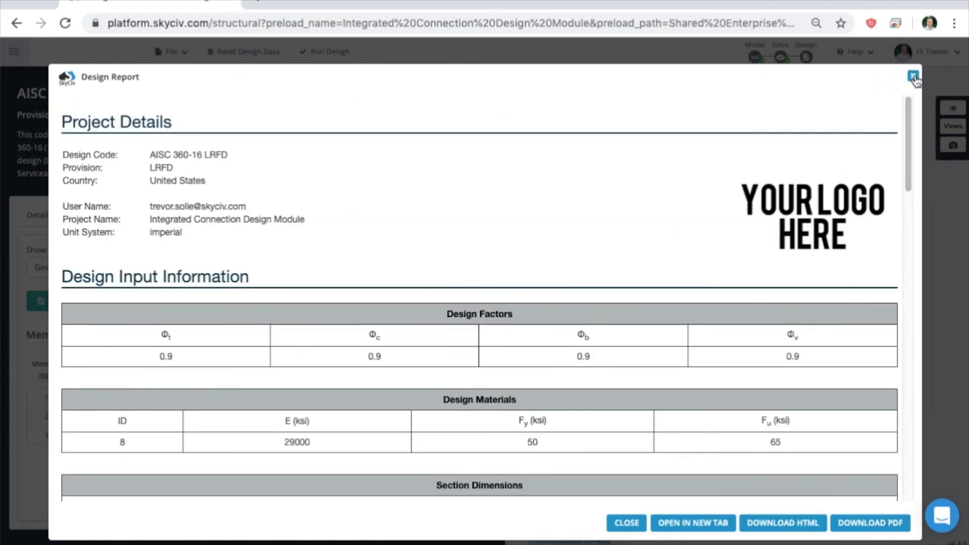
Close the Design Summary Report to return to the member design ratios.
left_click(914, 77)
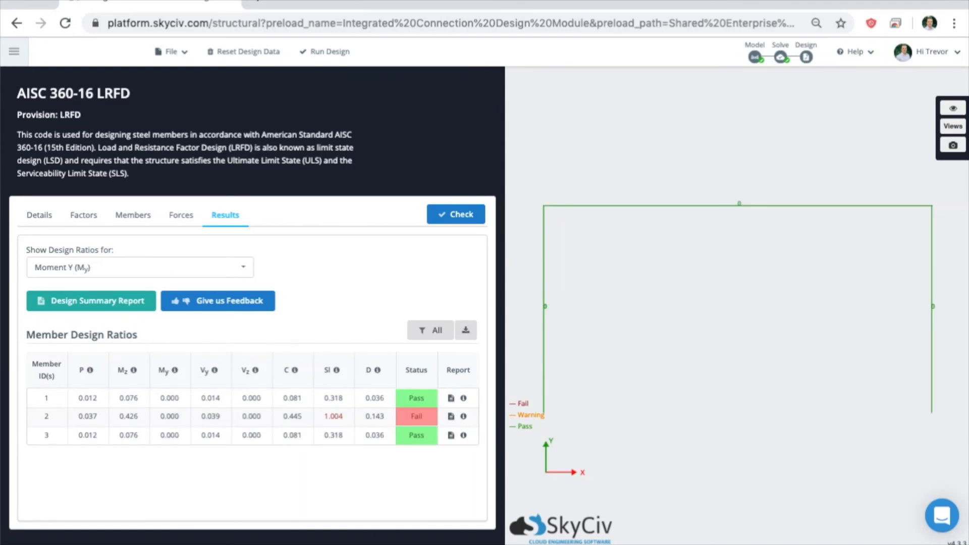